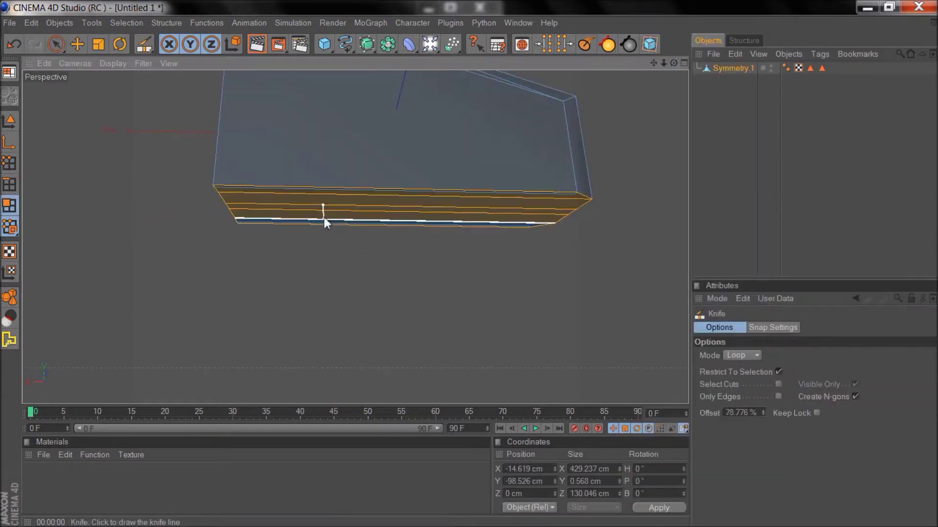
Bridge a new polygon across the open gap between the block's edges.
{"action": "left_click", "coordinate": [126, 75]}
{"action": "left_click_drag", "start_coordinate": [659, 158], "coordinate": [186, 259]}
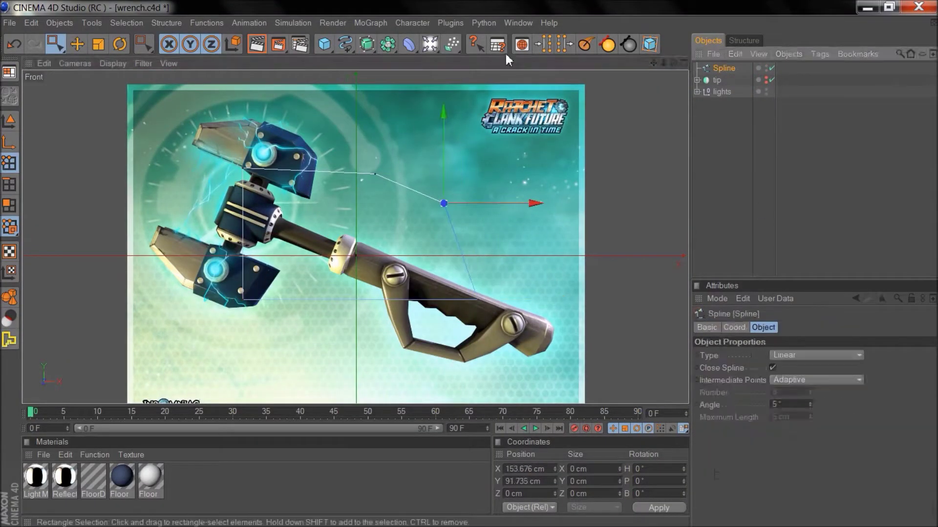
Switch to point mode to edit the traced spline's individual points.
{"action": "left_click", "coordinate": [9, 164]}
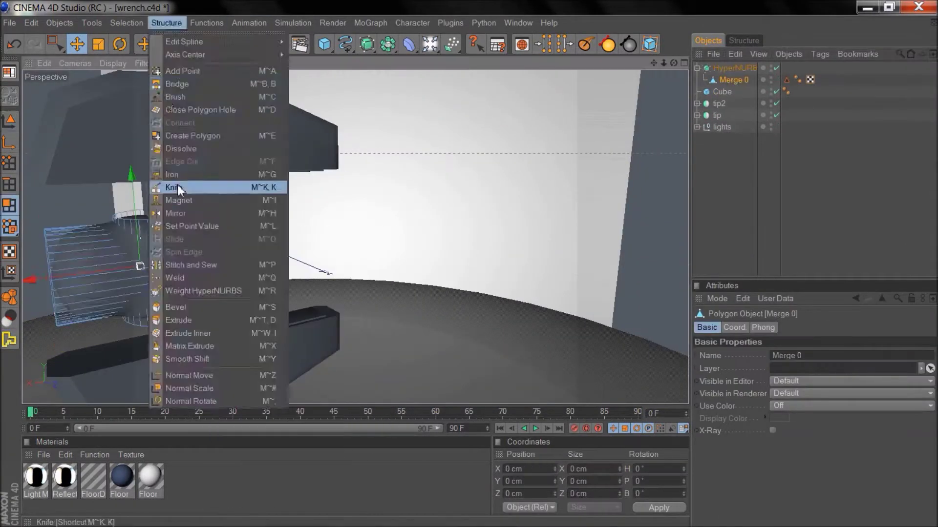
Knife-cut new edges into the hub cylinder and optimize it to merge duplicate points.
{"action": "left_click", "coordinate": [177, 188]}
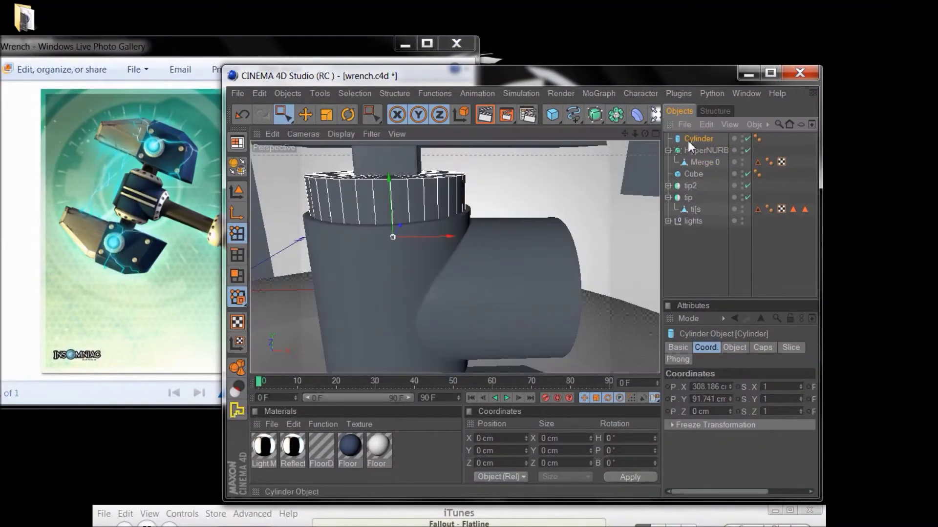
{"action": "right_click", "coordinate": [509, 167]}
{"action": "left_click", "coordinate": [527, 430]}
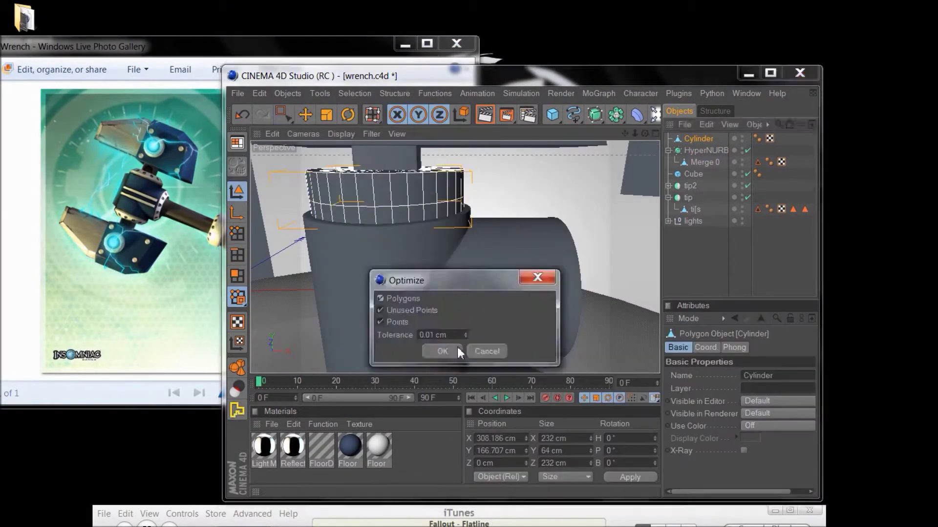
{"action": "left_click", "coordinate": [459, 349]}
{"action": "left_click_drag", "start_coordinate": [390, 186], "coordinate": [418, 160], "text": "alt"}
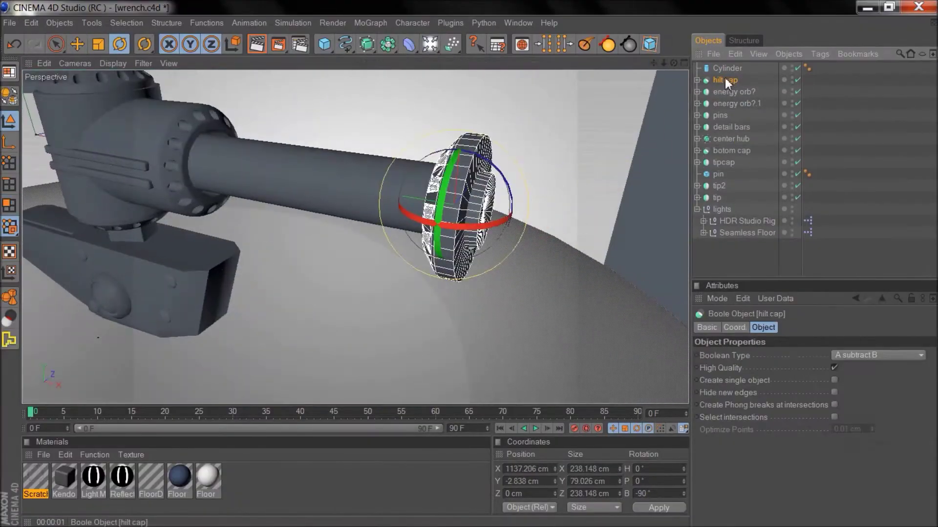
Select the shaft Cylinder nested inside the hilt cap.
{"action": "left_click", "coordinate": [724, 94]}
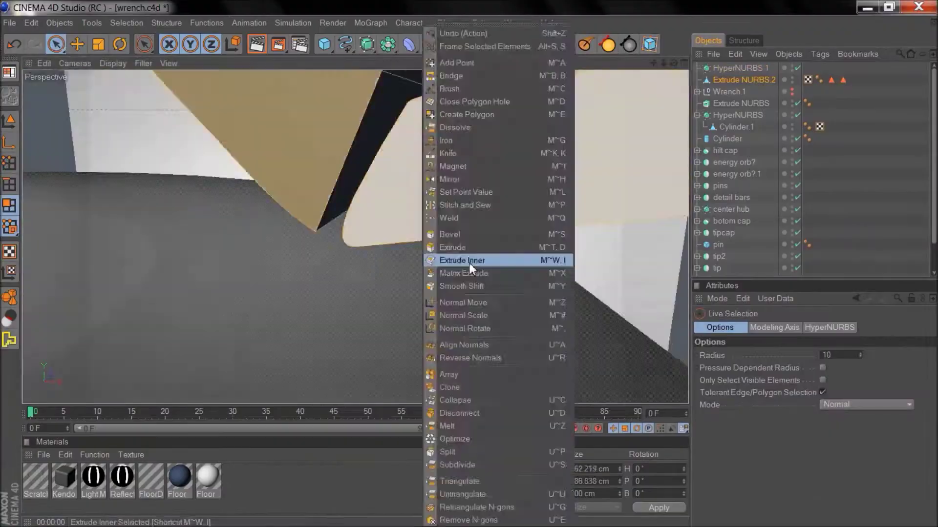
Inset the selected grip guard polygons with Extrude Inner at a 4.1 cm offset.
{"action": "left_click", "coordinate": [469, 263]}
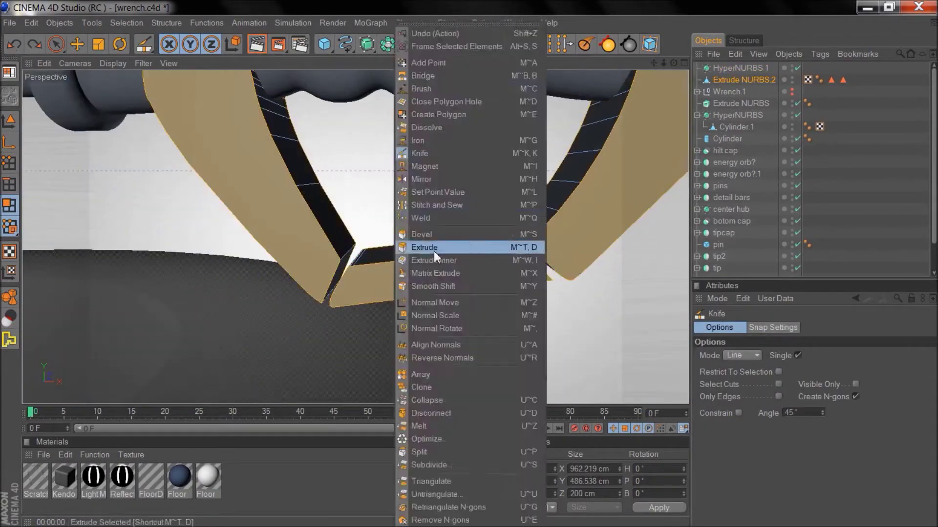
Inset another set of handle faces with Extrude Inner at a 3.2 cm offset.
{"action": "left_click", "coordinate": [434, 253]}
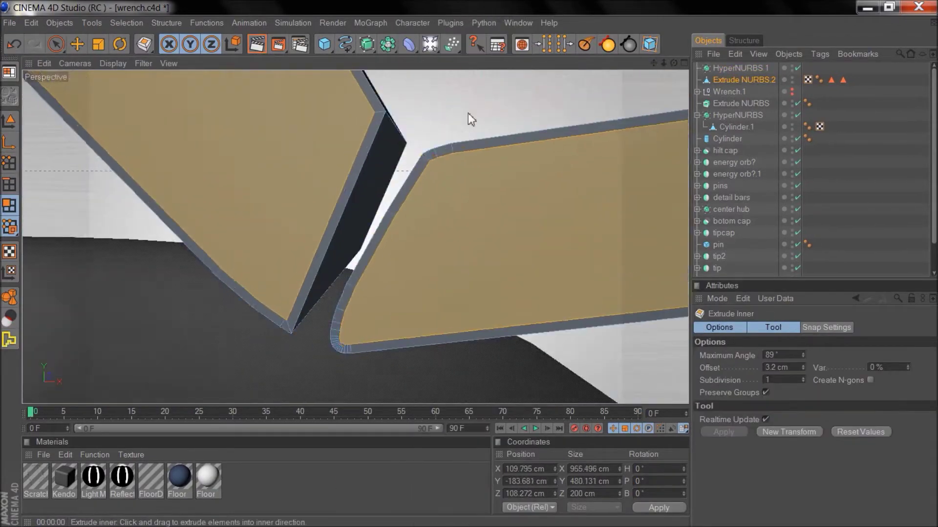